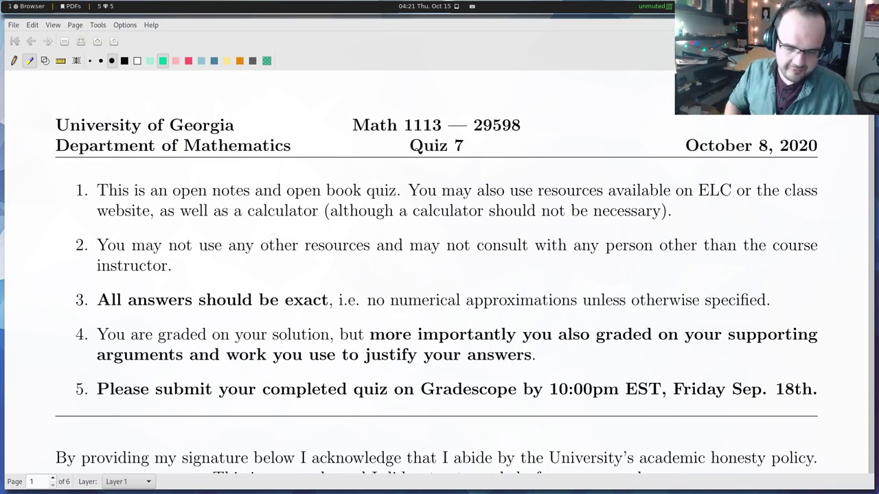
Step: Highlight the course title, the quiz date, and page 2's injectivity definition question in green
mouse_move(354, 124)
mouse_down()
mouse_move(478, 112)
mouse_move(474, 137)
mouse_move(435, 133)
mouse_up()
mouse_move(663, 140)
mouse_down()
mouse_move(820, 158)
mouse_move(800, 143)
mouse_up()
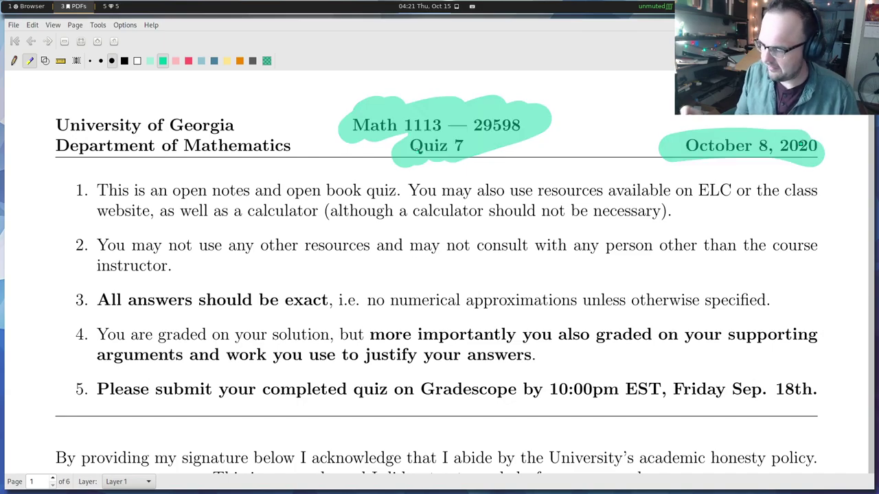
scroll(669, 165, down, 8)
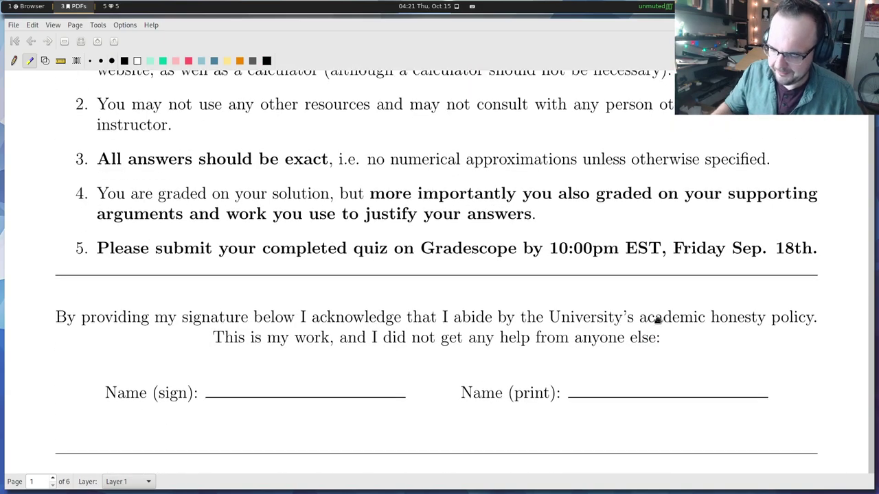
scroll(690, 189, down, 15)
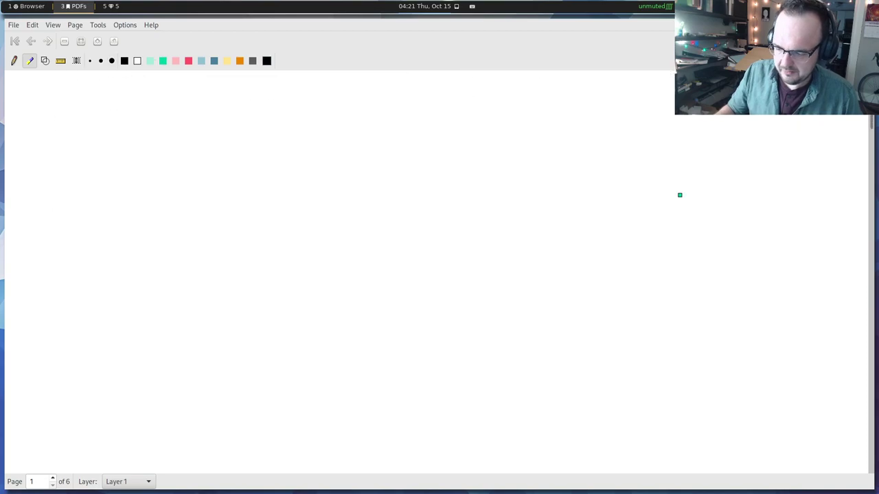
scroll(674, 191, down, 4)
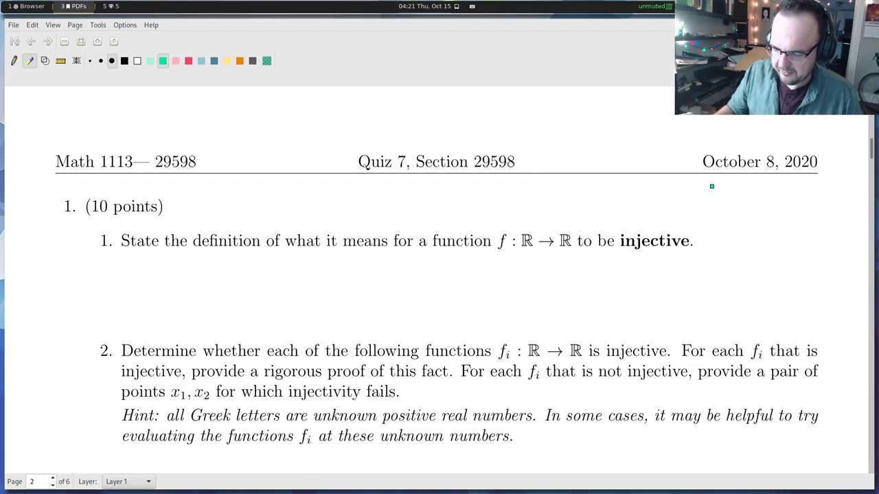
drag(116, 240, 701, 239)
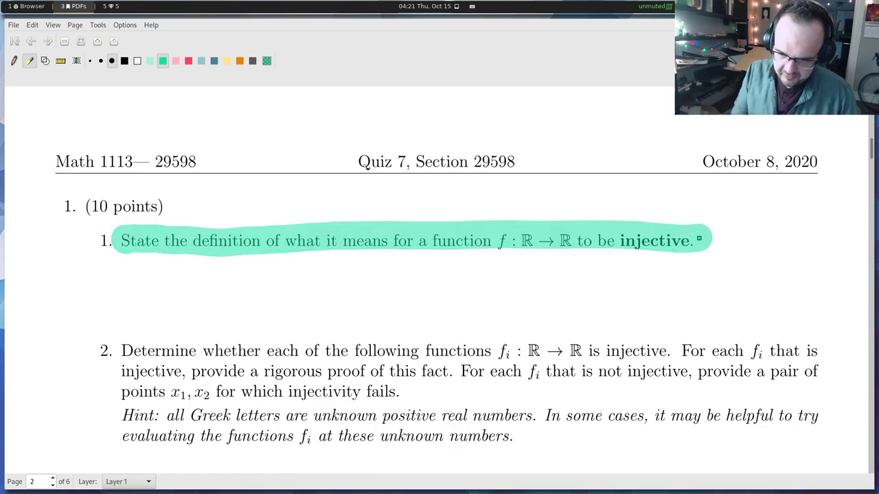
click(16, 64)
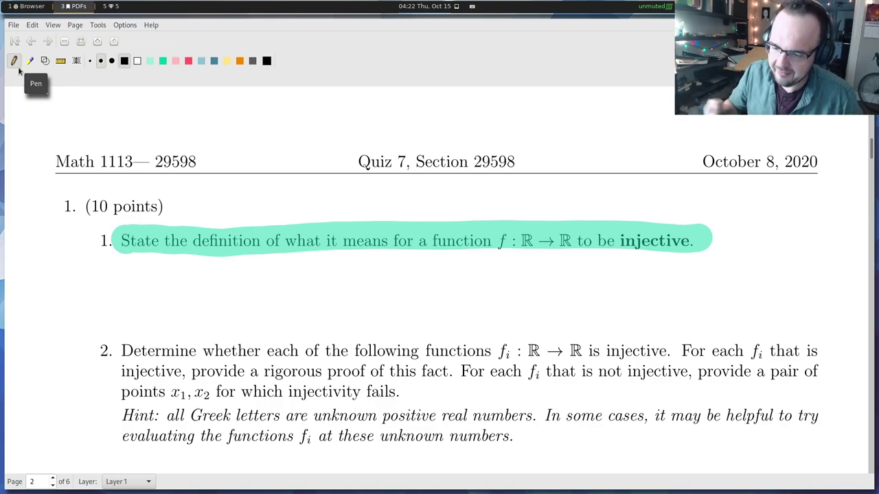
scroll(759, 265, down, 1)
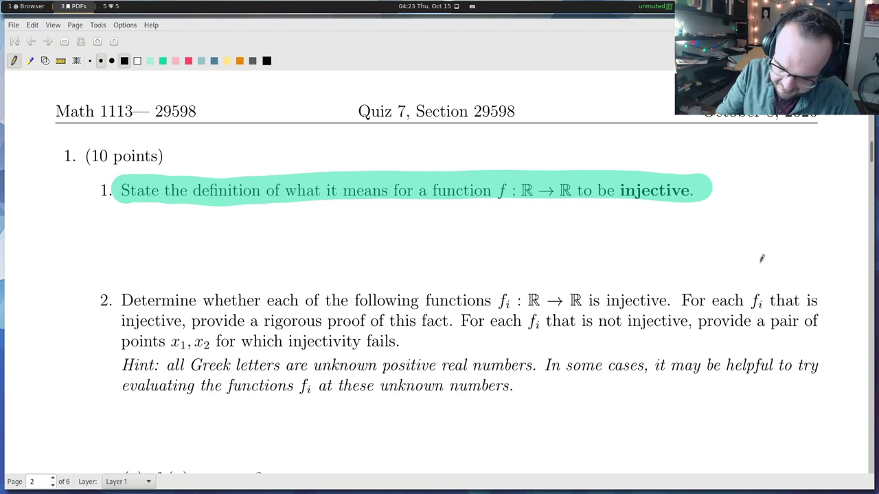
Step: Handwrite 'f is injective' below question 1 and underline 'injective'
mouse_move(155, 262)
mouse_down()
mouse_move(160, 226)
mouse_move(144, 249)
mouse_move(190, 254)
mouse_move(226, 237)
mouse_move(246, 252)
mouse_move(254, 236)
mouse_move(271, 260)
mouse_up()
click(182, 237)
click(221, 236)
click(254, 236)
mouse_move(285, 245)
mouse_down()
mouse_move(283, 258)
mouse_move(300, 261)
mouse_move(310, 242)
mouse_up()
mouse_move(306, 246)
mouse_down()
mouse_move(308, 260)
mouse_move(326, 238)
mouse_up()
click(307, 236)
drag(328, 249, 340, 257)
drag(224, 261, 336, 263)
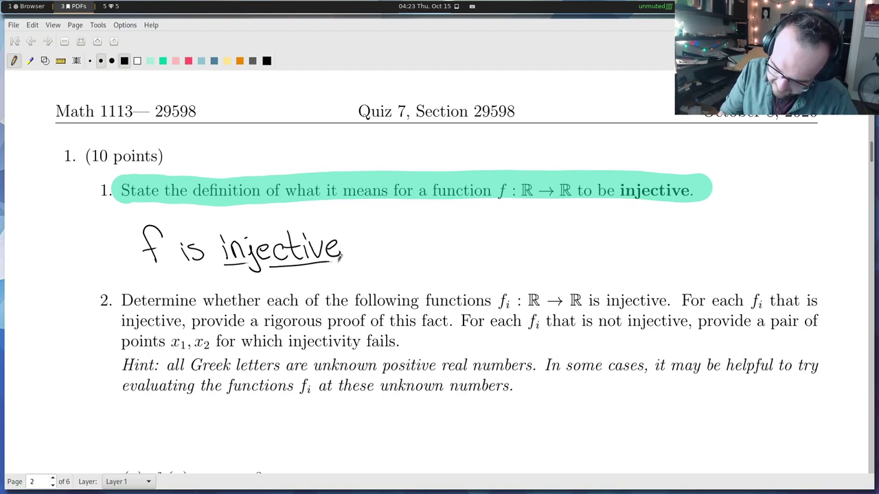
Step: Continue the definition with 'iff f(x₁) = f(x₂)'
drag(379, 241, 380, 255)
click(379, 230)
mouse_move(392, 222)
mouse_down()
mouse_move(388, 255)
mouse_move(402, 240)
mouse_up()
drag(410, 233, 407, 255)
drag(406, 233, 427, 237)
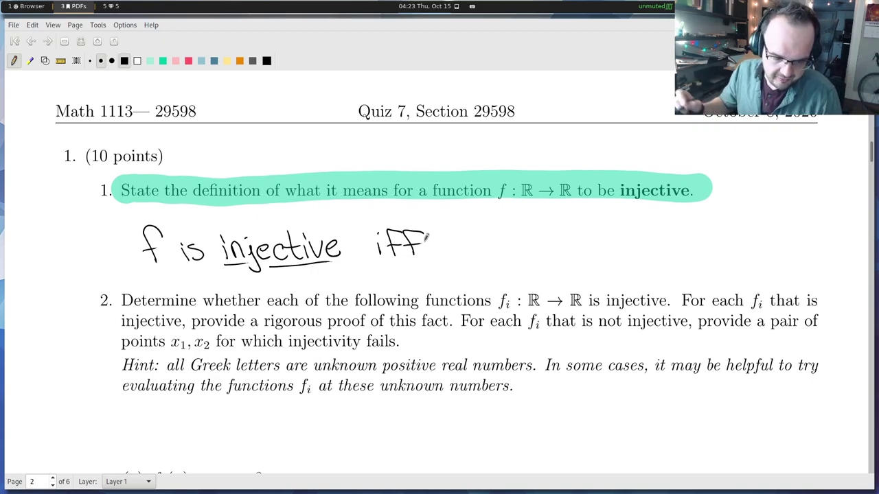
mouse_move(471, 225)
mouse_down()
mouse_move(459, 257)
mouse_move(475, 235)
mouse_move(480, 257)
mouse_move(493, 257)
mouse_up()
mouse_move(494, 240)
mouse_down()
mouse_move(482, 257)
mouse_move(506, 260)
mouse_up()
mouse_move(514, 242)
mouse_down()
mouse_move(527, 241)
mouse_move(533, 259)
mouse_up()
mouse_move(528, 239)
mouse_down()
mouse_move(544, 238)
mouse_move(553, 257)
mouse_move(570, 257)
mouse_up()
mouse_move(571, 237)
mouse_down()
mouse_move(557, 256)
mouse_move(593, 259)
mouse_move(637, 241)
mouse_move(637, 259)
mouse_move(675, 255)
mouse_move(658, 256)
mouse_up()
Step: Finish with '⇒ x₁ = x₂', undoing the oversized subscript 2
mouse_move(679, 247)
mouse_down()
mouse_move(680, 258)
mouse_move(701, 238)
mouse_move(727, 256)
mouse_up()
mouse_move(726, 237)
mouse_down()
mouse_move(710, 256)
mouse_move(743, 253)
mouse_move(736, 256)
mouse_up()
key(ctrl+z)
key(ctrl+z)
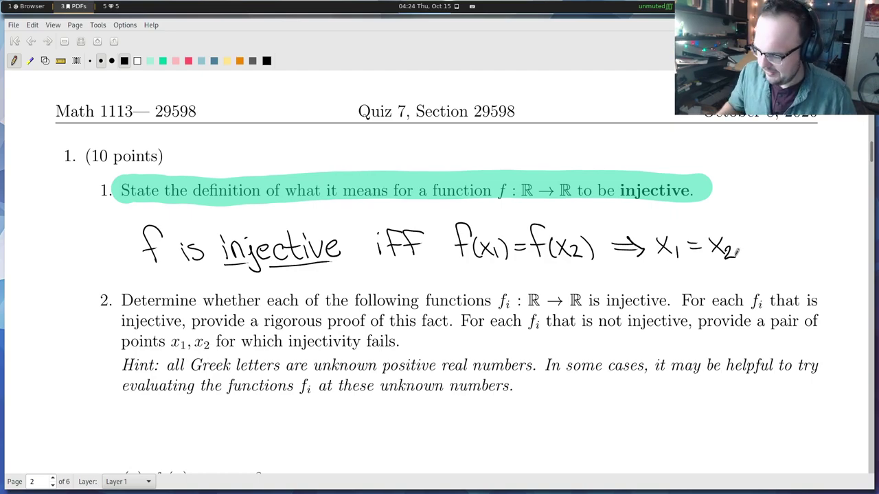
scroll(767, 333, down, 1)
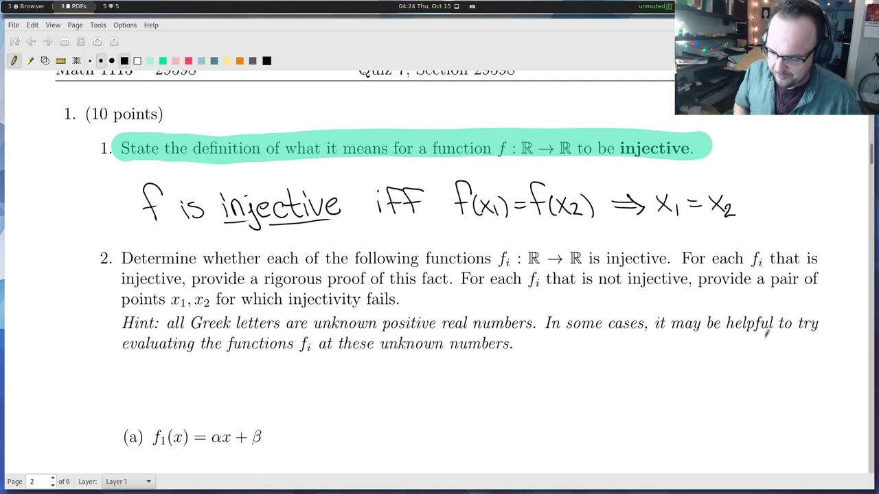
Step: Highlight 'f_i' and 'proof of' in question 2's instructions with the green highlighter
scroll(767, 333, down, 1)
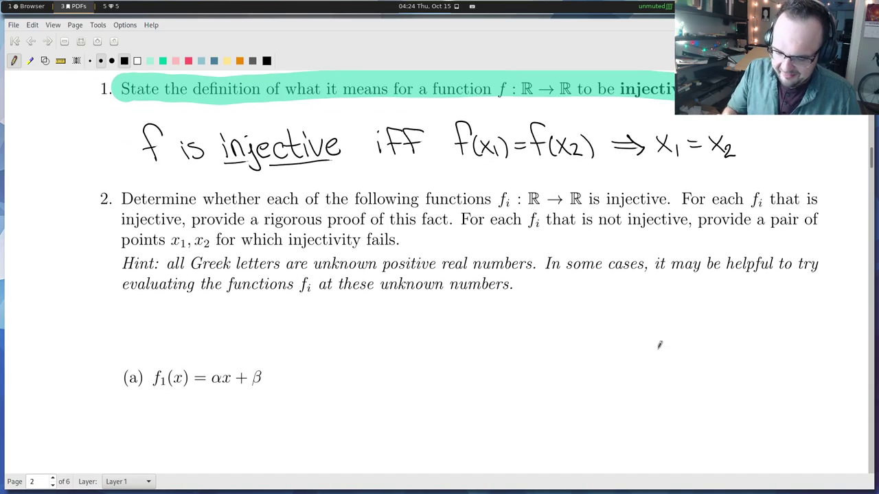
click(30, 61)
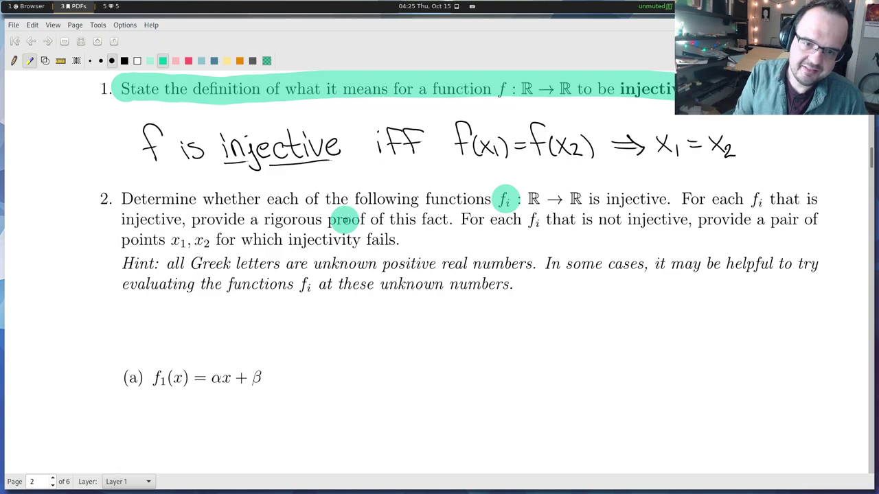
drag(319, 220, 376, 221)
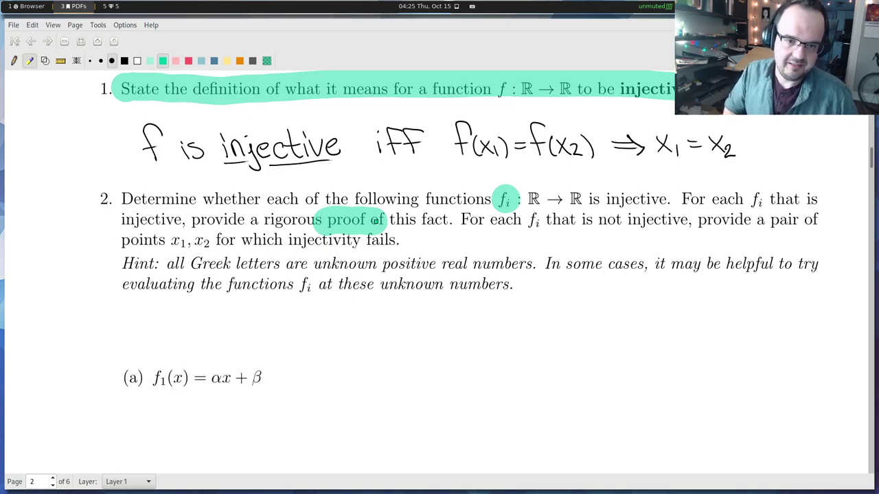
Step: Scroll to part (a) and highlight its function f₁(x) = αx + β in green
scroll(667, 302, down, 5)
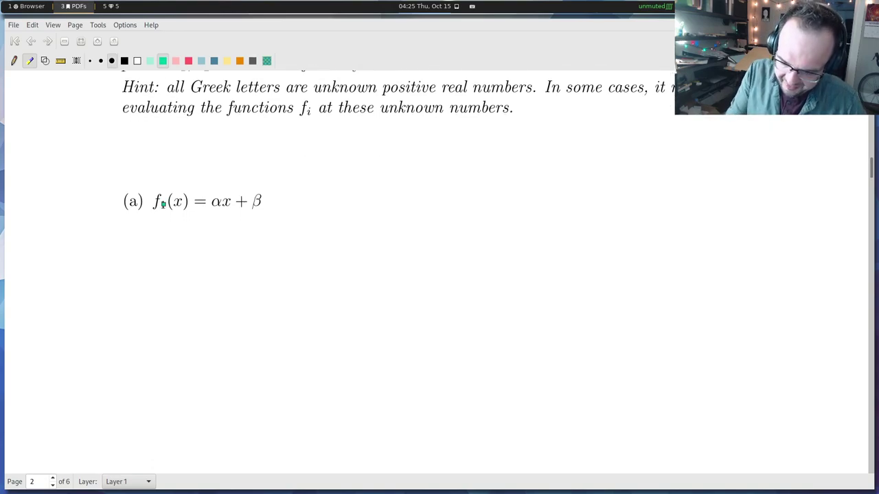
drag(153, 201, 261, 201)
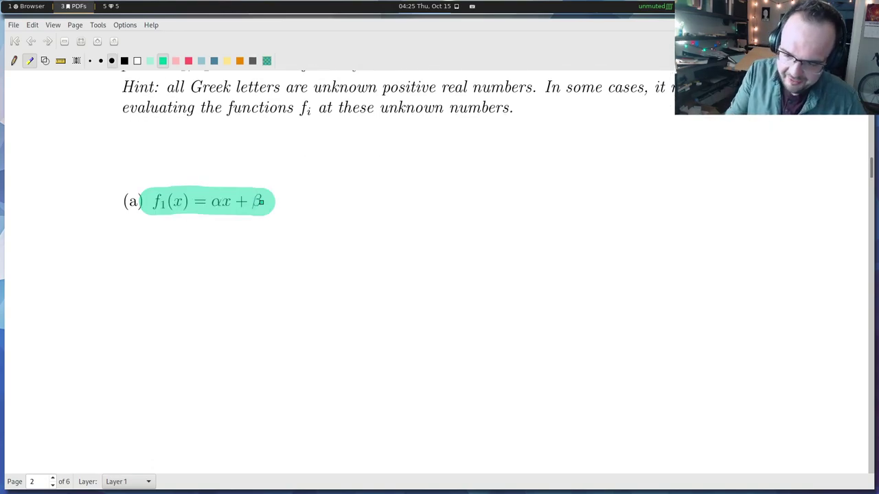
click(14, 61)
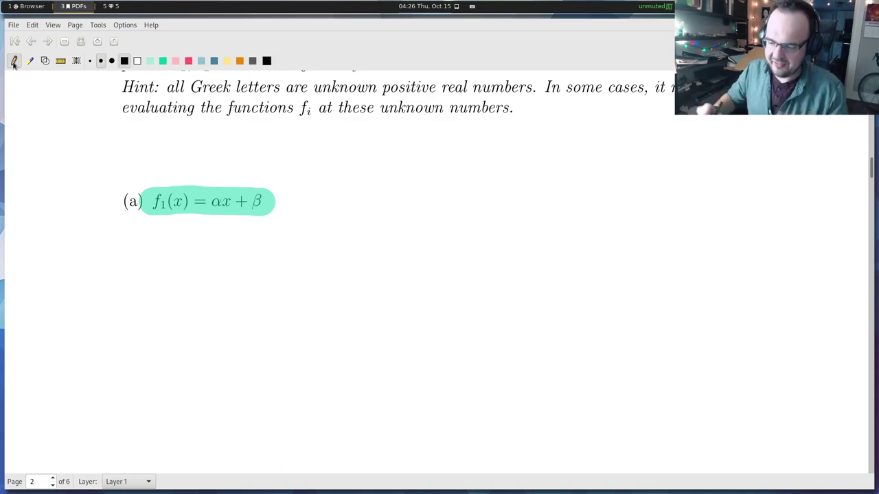
Step: Draw straight black x and Y axes beside part (a), with arrowheads and labels
click(14, 62)
drag(586, 124, 597, 271)
key(ctrl+z)
key(ctrl+1)
drag(609, 113, 610, 312)
mouse_move(520, 212)
mouse_down()
mouse_move(768, 211)
mouse_move(783, 233)
mouse_up()
drag(783, 222, 773, 234)
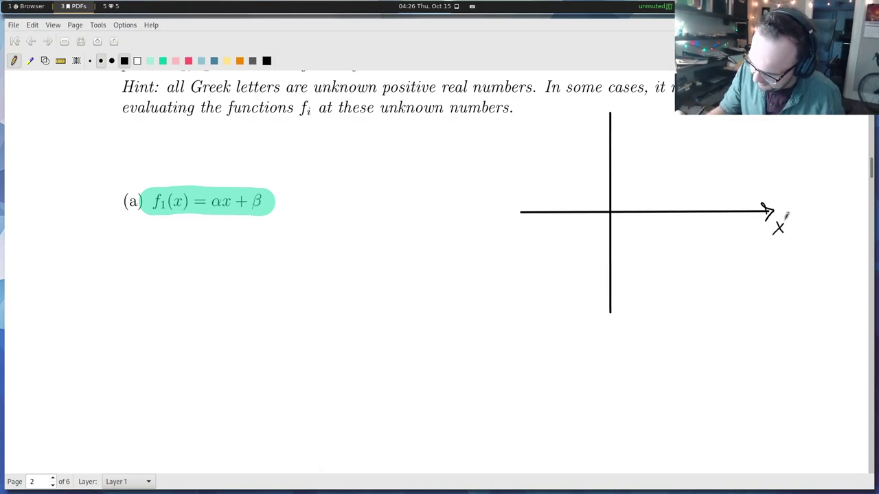
mouse_move(602, 118)
mouse_down()
mouse_move(609, 107)
mouse_move(613, 117)
mouse_up()
drag(619, 102, 621, 116)
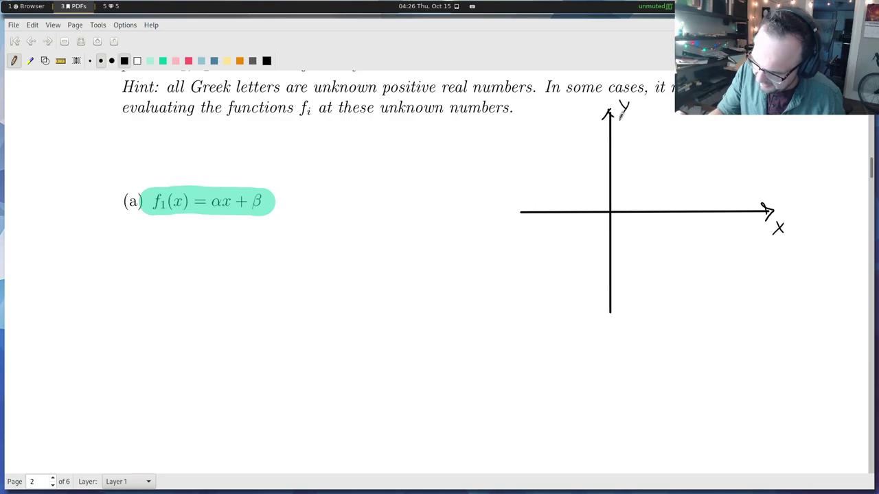
Step: Draw an arrowed straight green line across the axes, label it f1(x), and select the graph
click(61, 60)
click(163, 60)
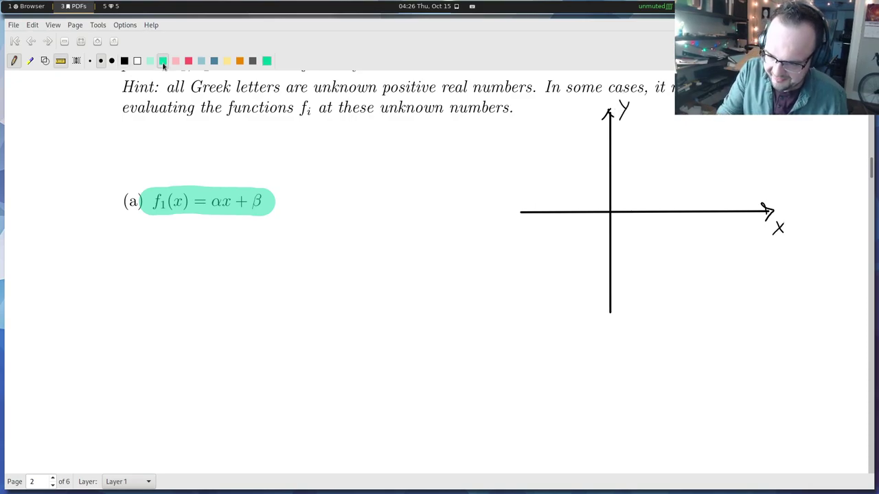
drag(493, 298, 684, 122)
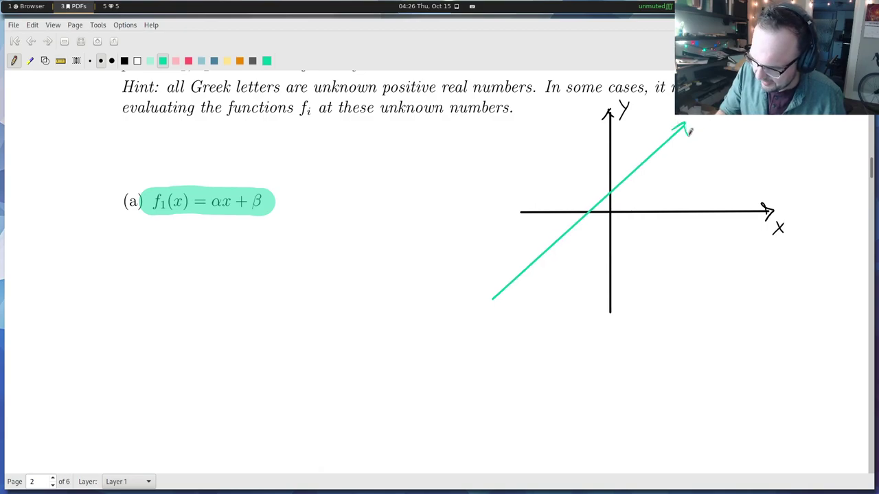
drag(491, 289, 502, 302)
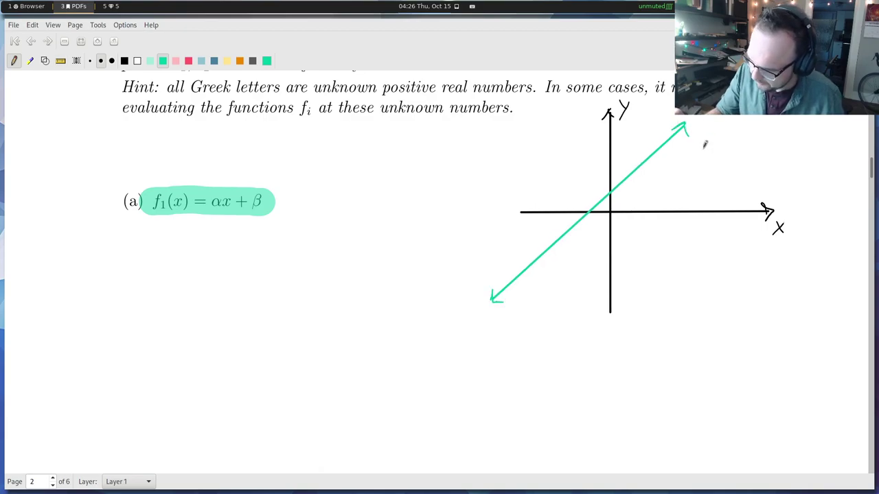
drag(699, 137, 708, 137)
mouse_move(712, 142)
mouse_down()
mouse_move(712, 152)
mouse_move(744, 153)
mouse_up()
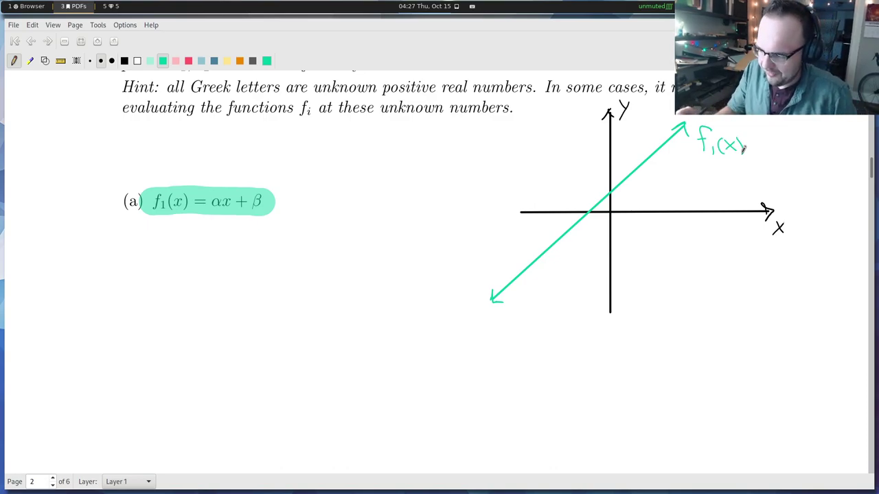
mouse_move(640, 95)
mouse_down()
mouse_move(438, 257)
mouse_move(743, 368)
mouse_move(807, 121)
mouse_move(649, 96)
mouse_up()
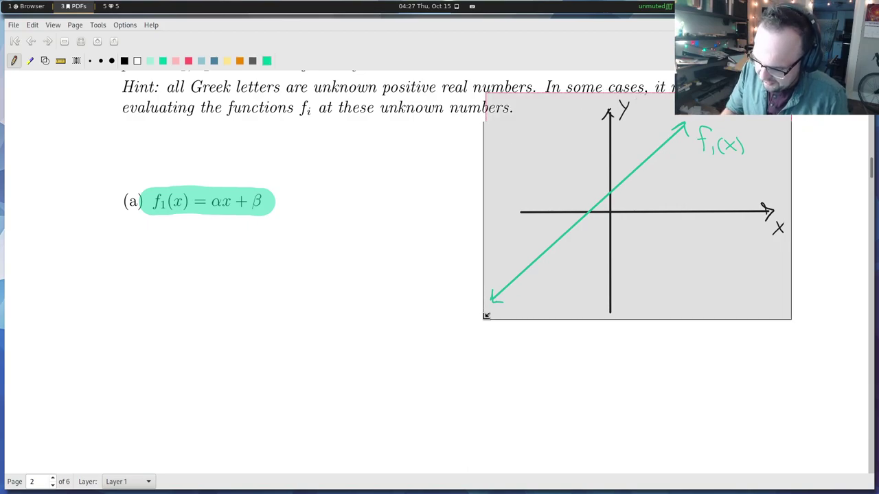